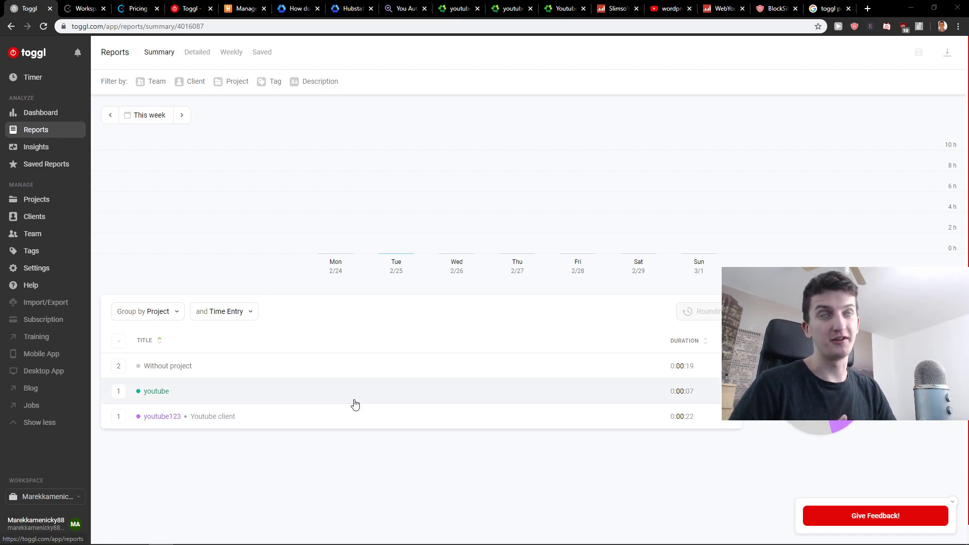
left_click(139, 8)
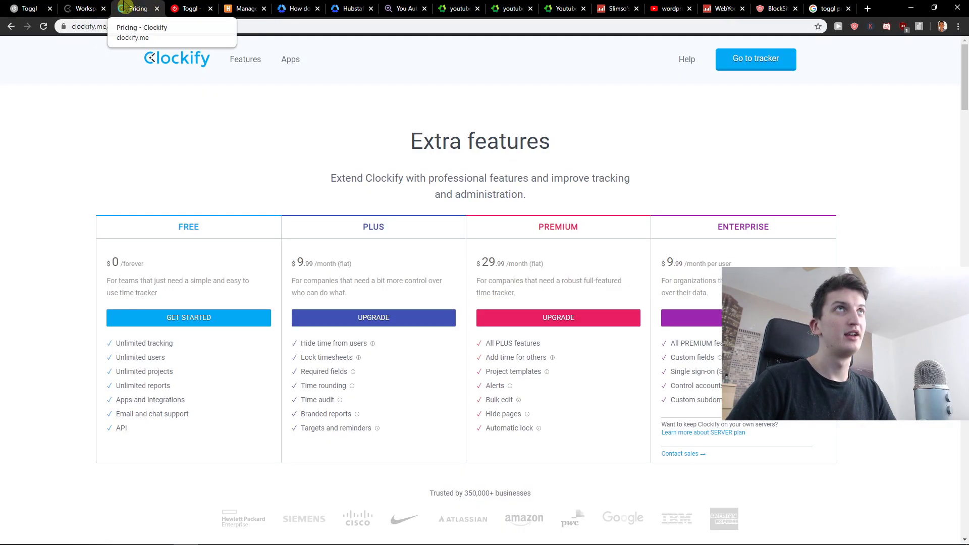
left_click(84, 8)
left_click(29, 9)
left_click(84, 9)
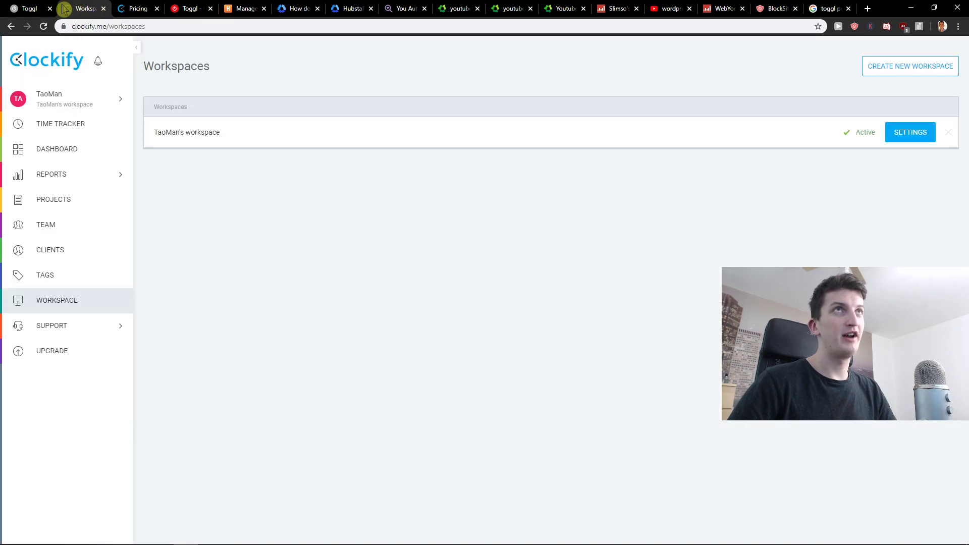
left_click(91, 97)
left_click(29, 9)
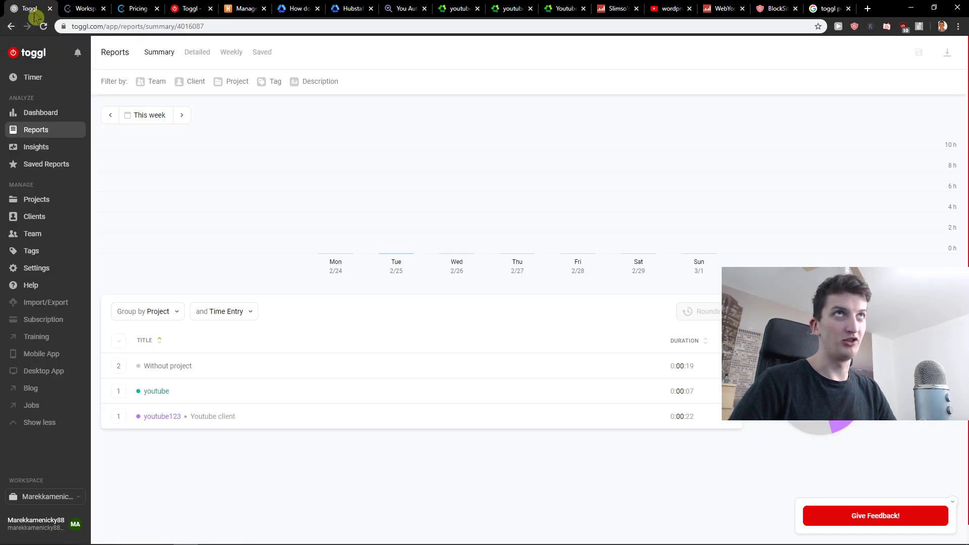
left_click(84, 8)
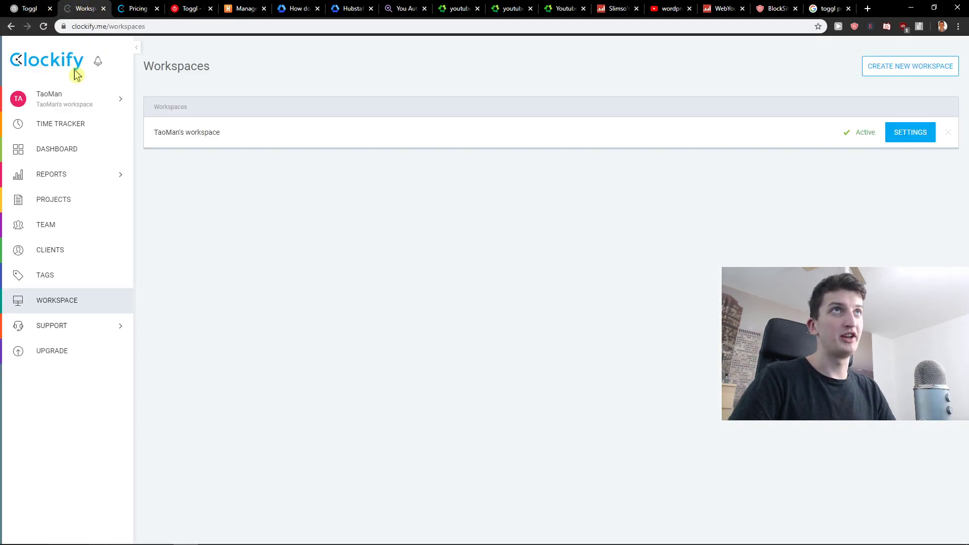
left_click(62, 126)
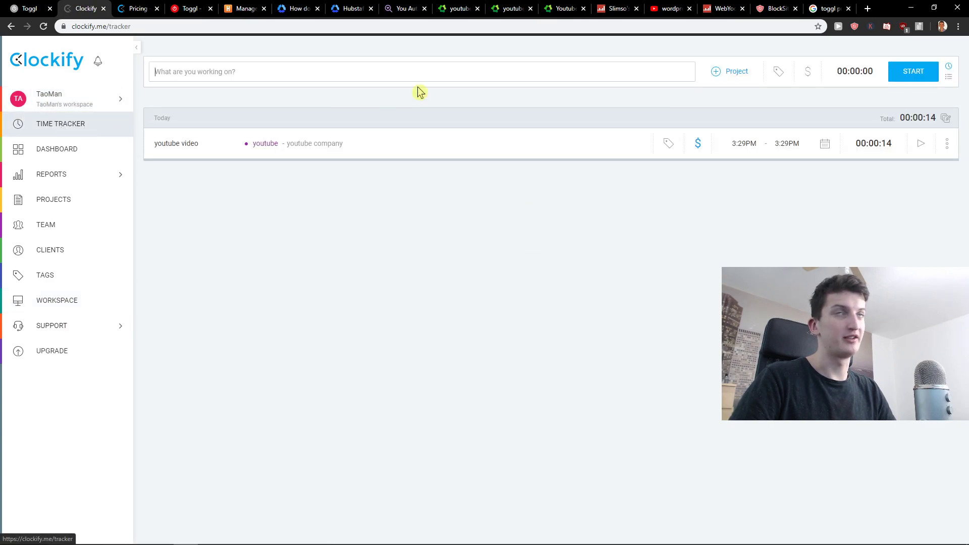
Start a new timer in Clockify and a matching timer in Toggl
left_click(34, 8)
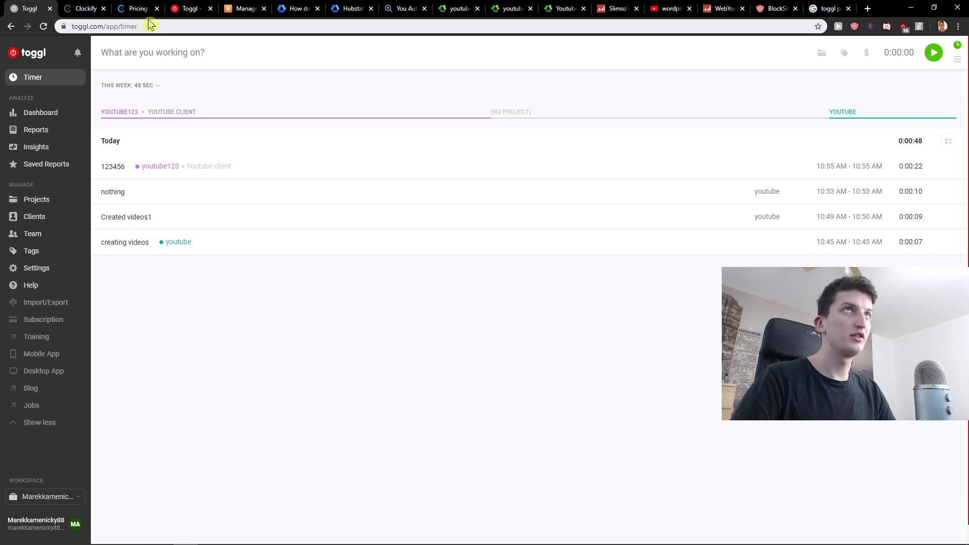
left_click(87, 9)
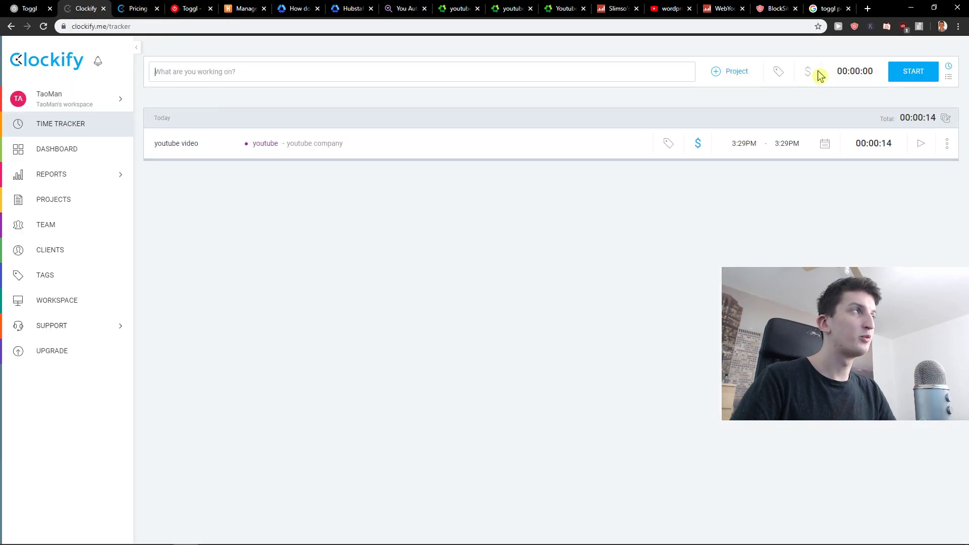
left_click(914, 71)
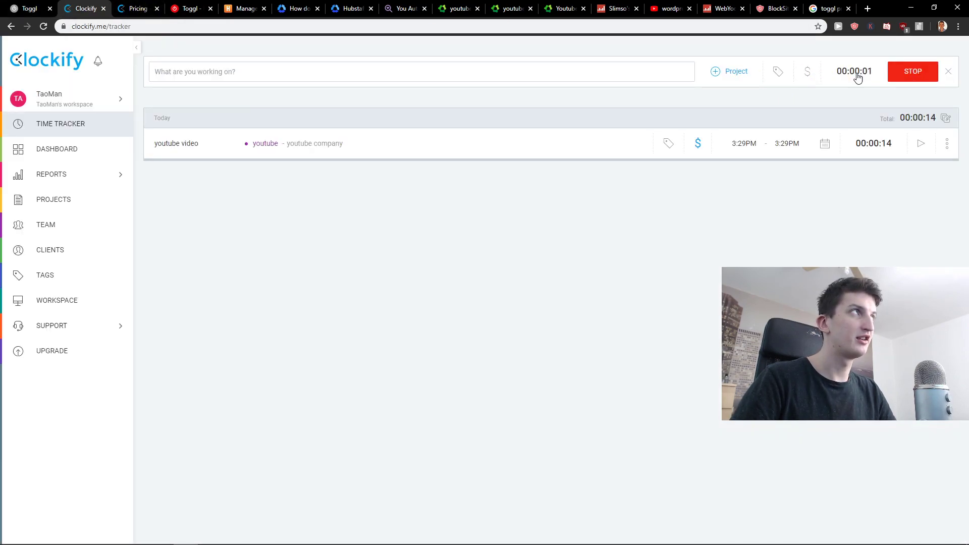
left_click(30, 9)
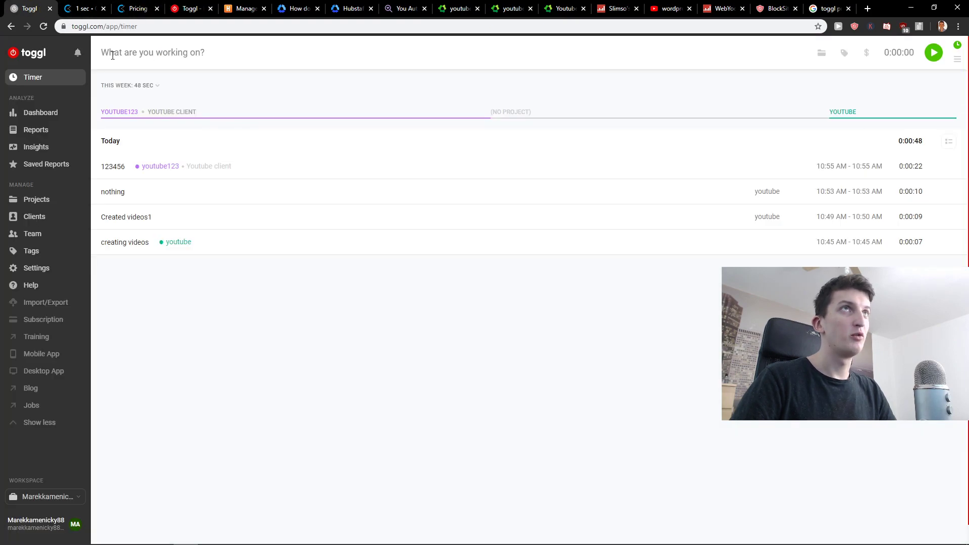
left_click(932, 52)
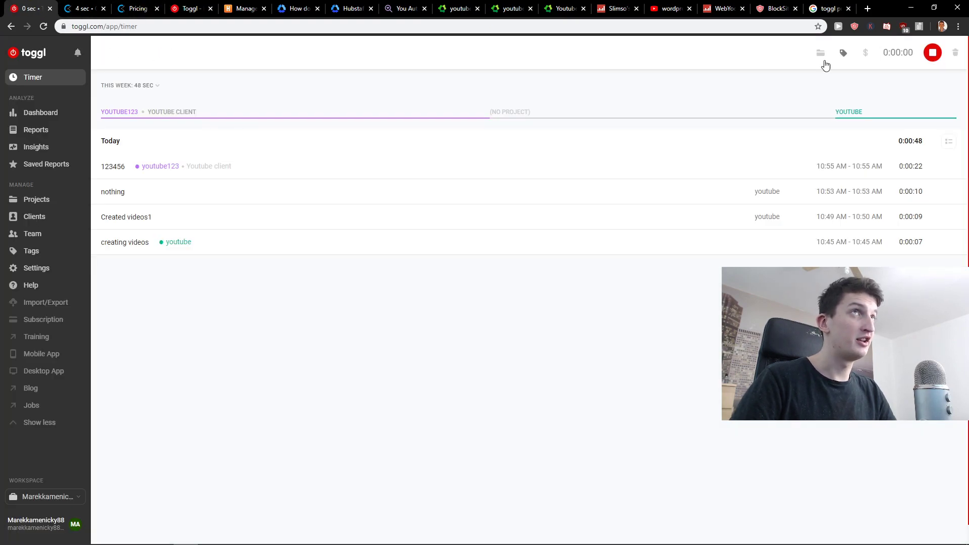
Stop the Toggl timer, then stop Clockify's timer to save a 00:00:10 entry
left_click(91, 9)
left_click(48, 8)
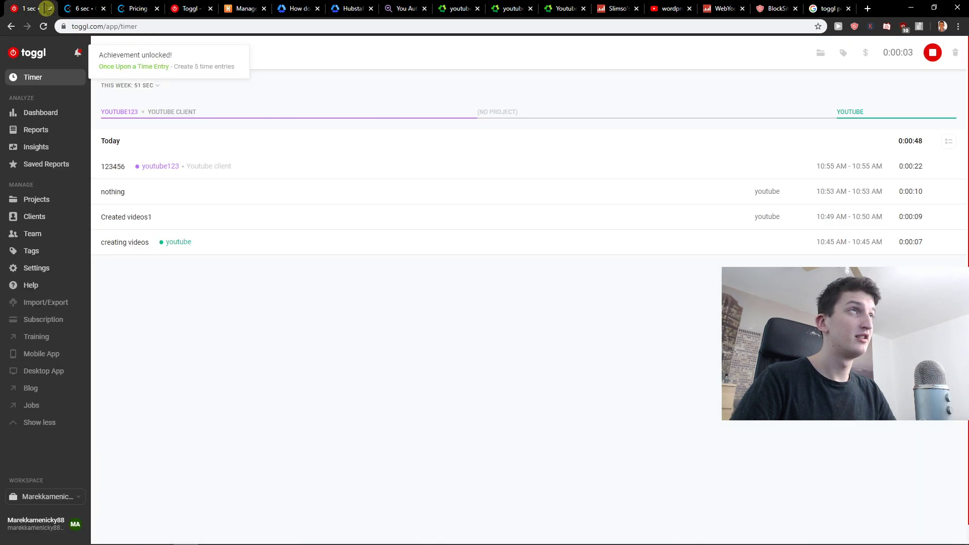
left_click(933, 53)
left_click(83, 9)
left_click(901, 75)
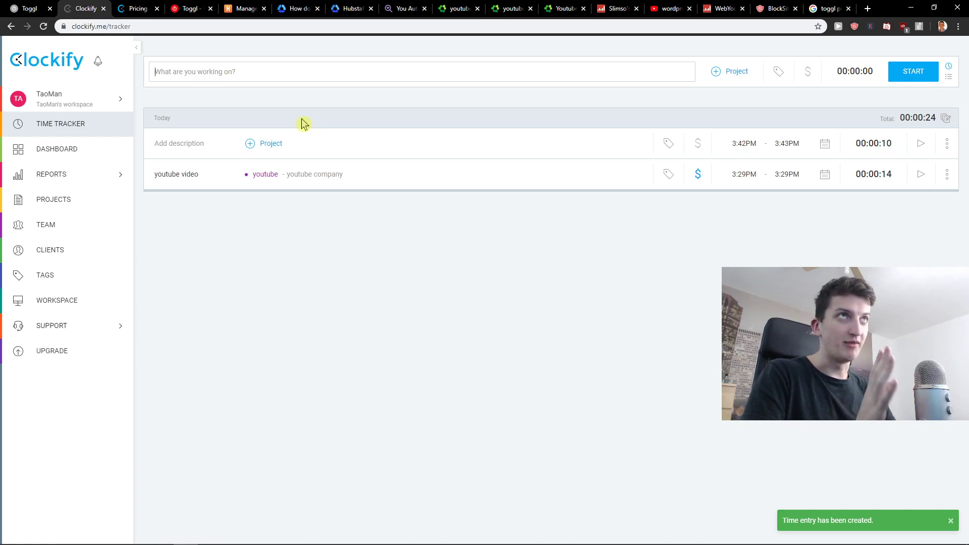
Compare Clockify's dashboard with Toggl's dashboard
left_click(30, 7)
left_click(86, 8)
left_click(49, 98)
left_click(57, 149)
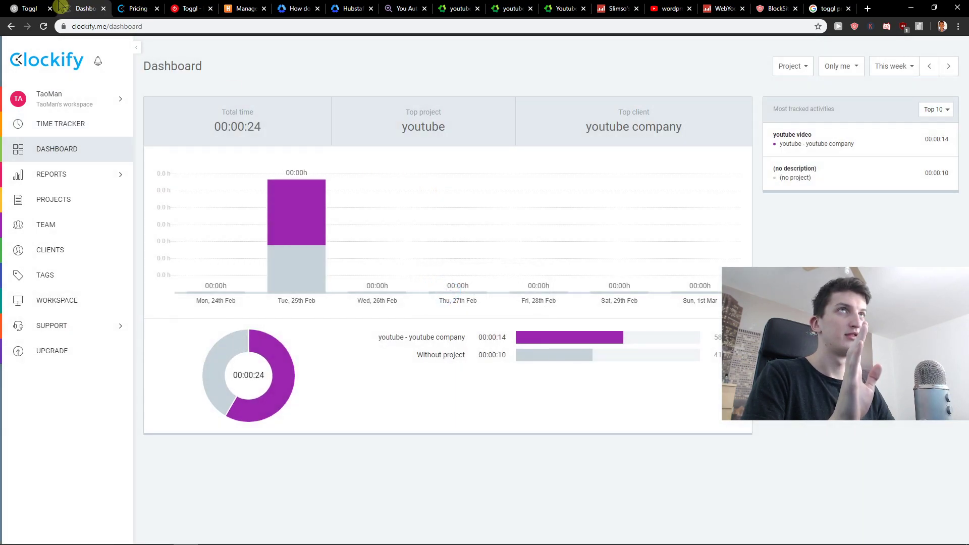
left_click(30, 9)
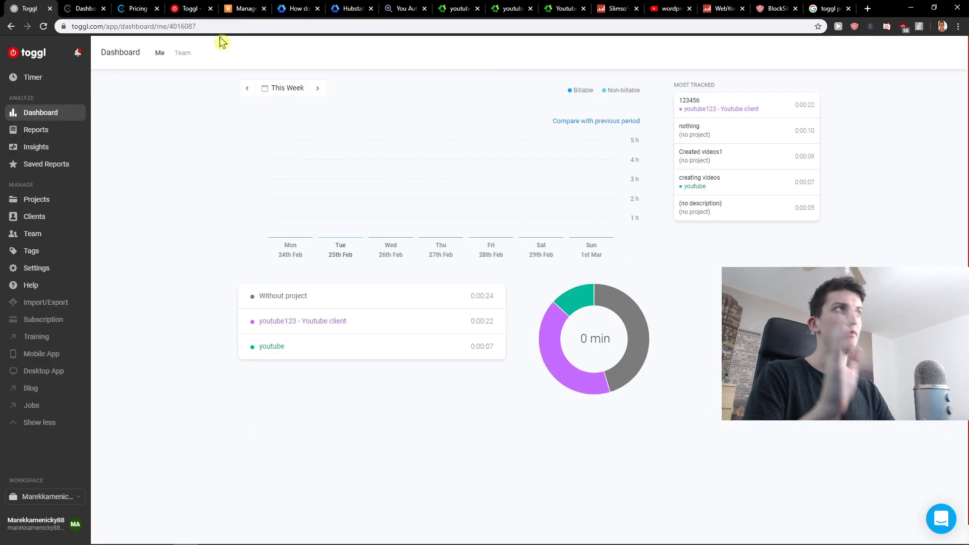
left_click(80, 9)
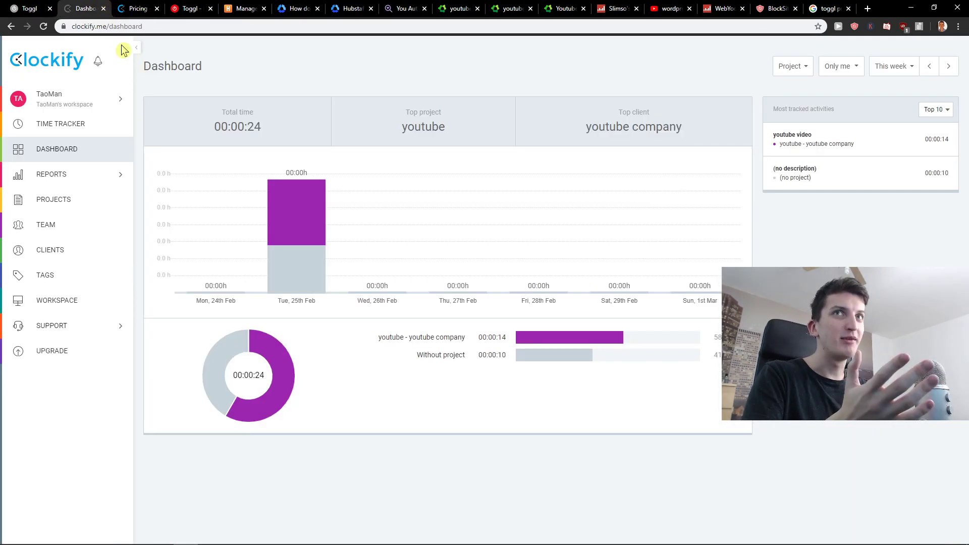
left_click(29, 8)
Compare both summary reports, with Clockify showing 24 seconds this week
left_click(47, 131)
left_click(80, 9)
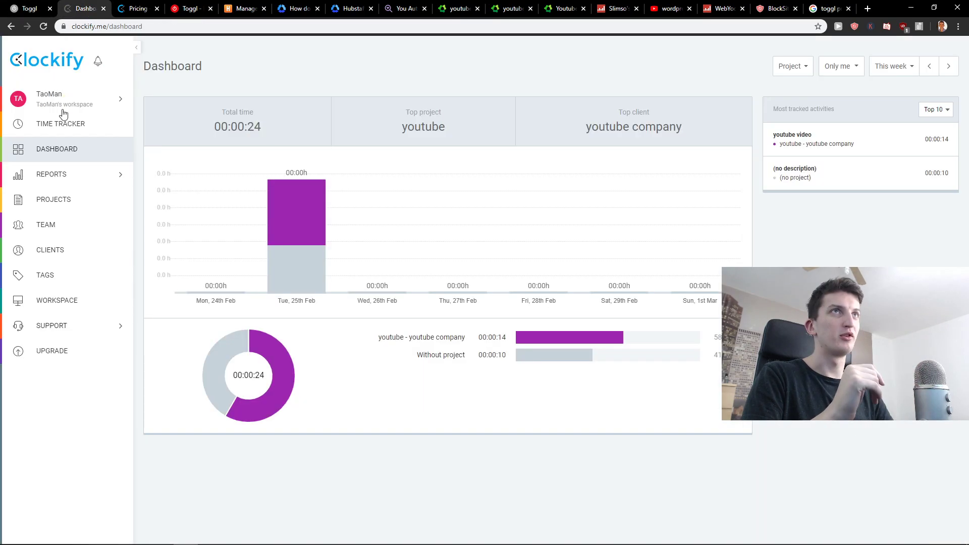
left_click(46, 173)
left_click(152, 168)
left_click(30, 7)
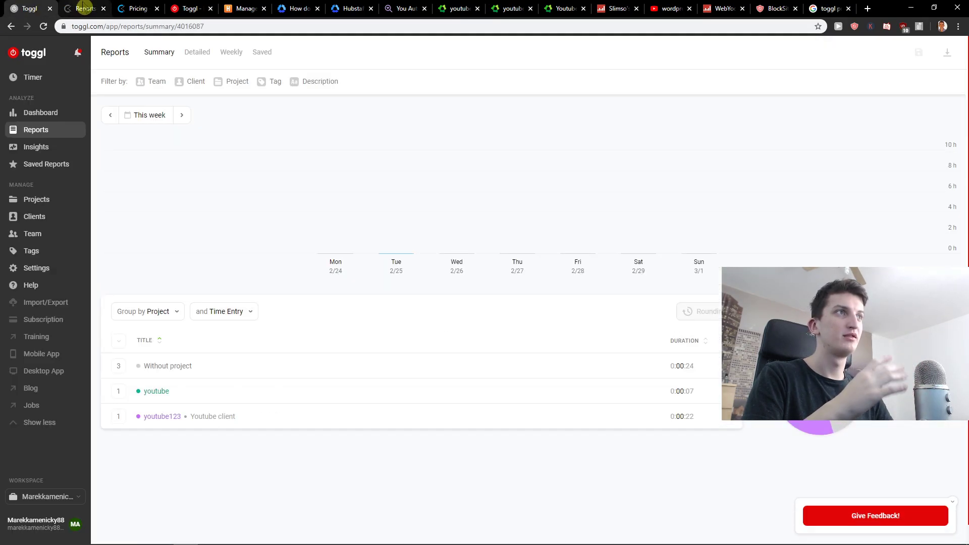
left_click(84, 8)
left_click(30, 8)
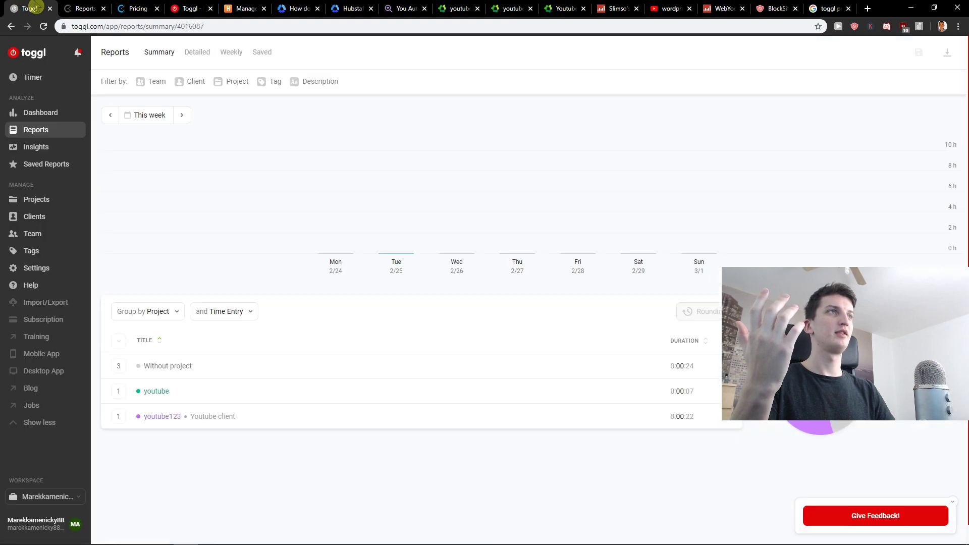
left_click(92, 8)
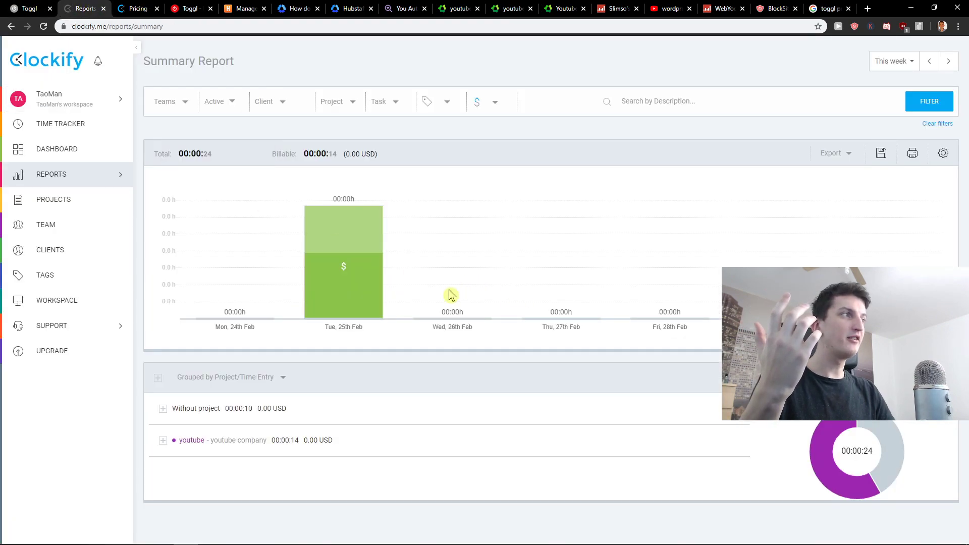
left_click(121, 98)
left_click(455, 228)
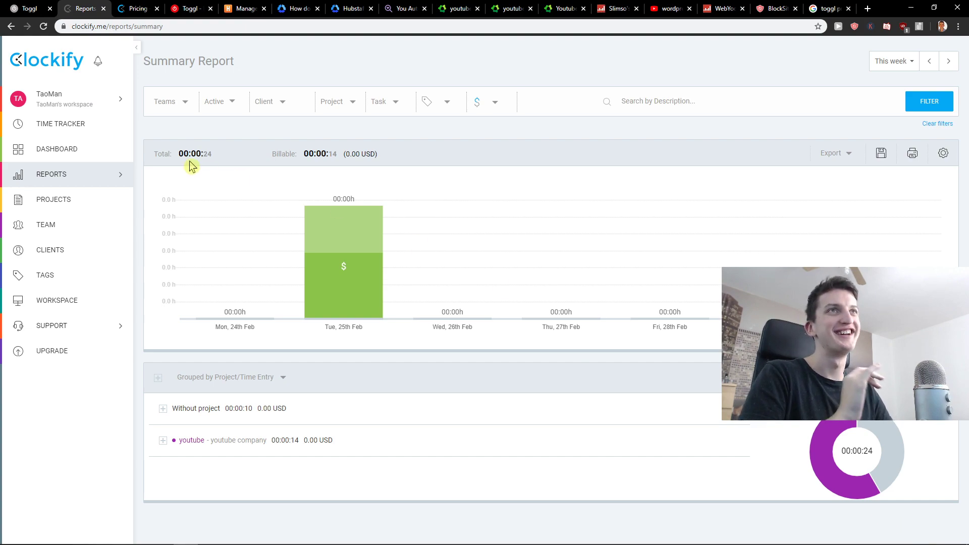
left_click(30, 8)
left_click(36, 145)
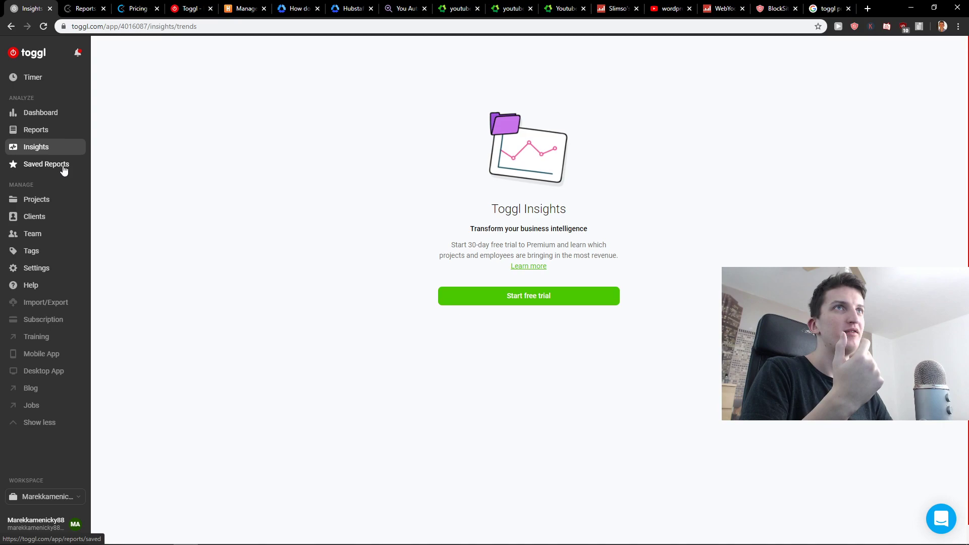
Compare projects: Clockify's single YouTube project against Toggl's two projects
left_click(37, 199)
left_click(83, 9)
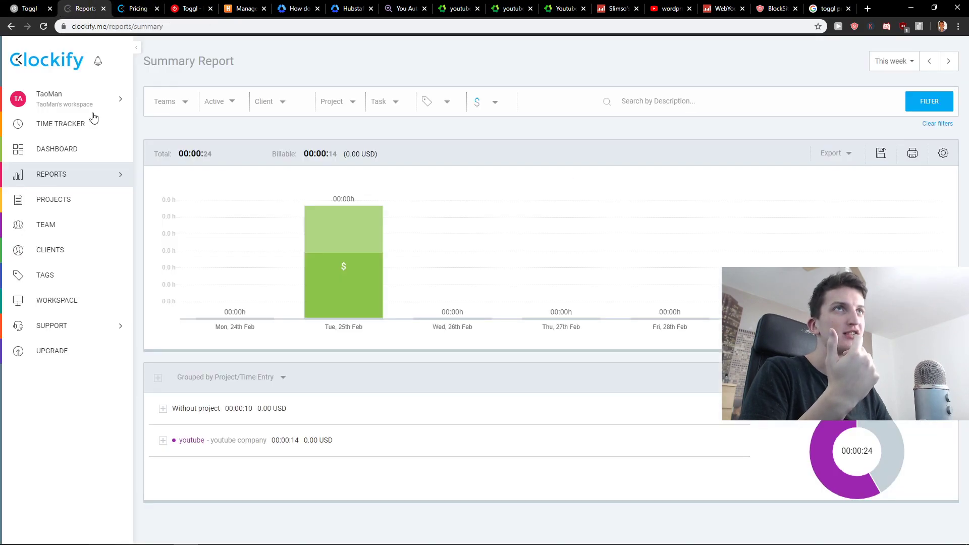
left_click(53, 199)
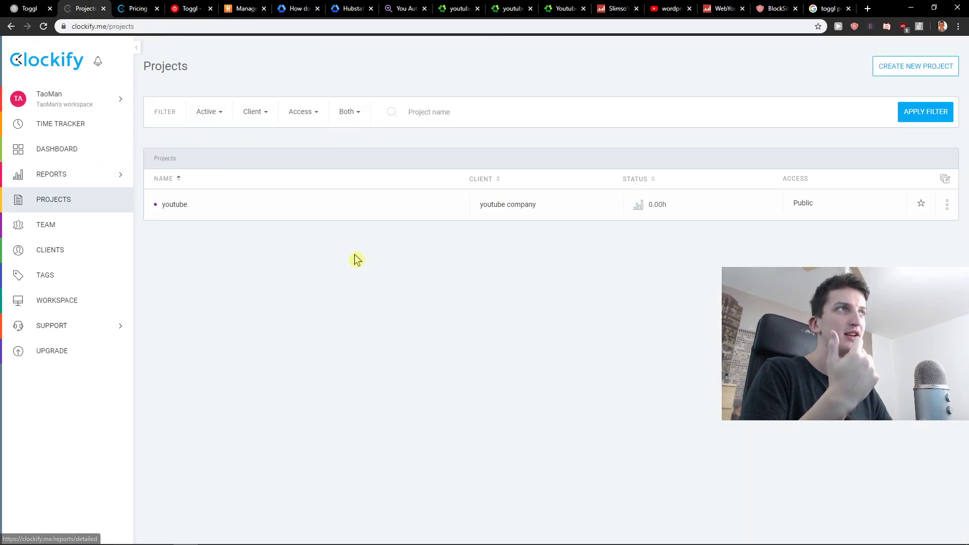
key("ctrl+shift+Tab")
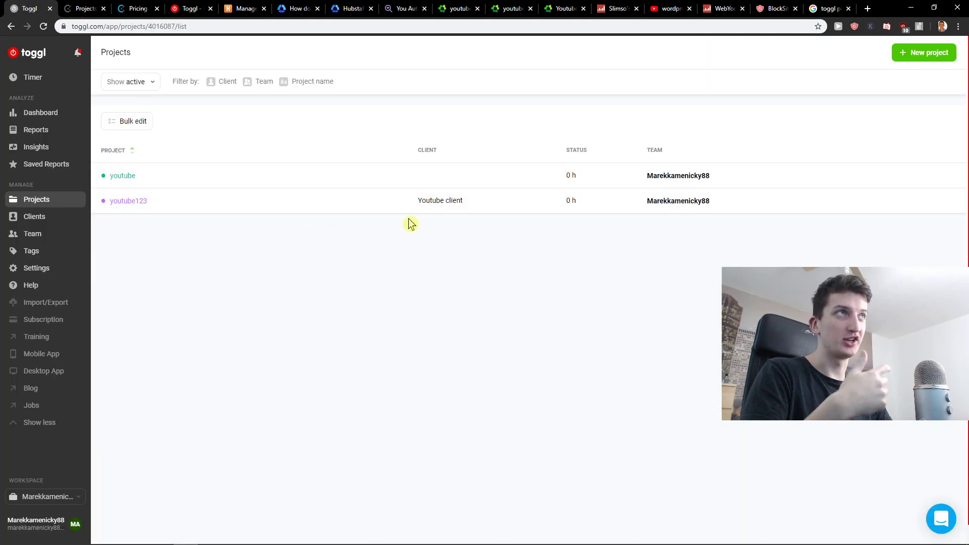
left_click(83, 8)
Compare team lists (one Clockify member, two in Toggl), then show Clockify's single YouTube tag
left_click(45, 224)
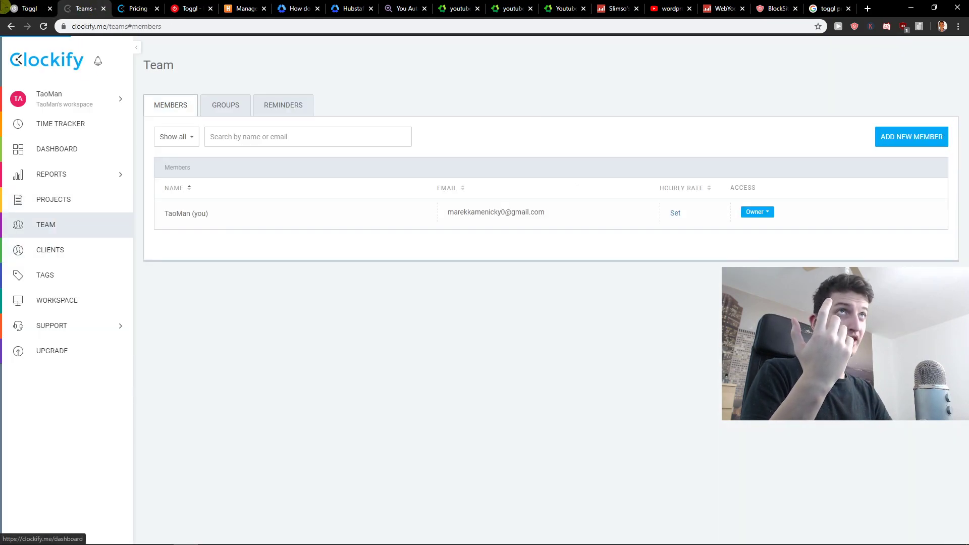
left_click(29, 8)
left_click(45, 234)
left_click(84, 8)
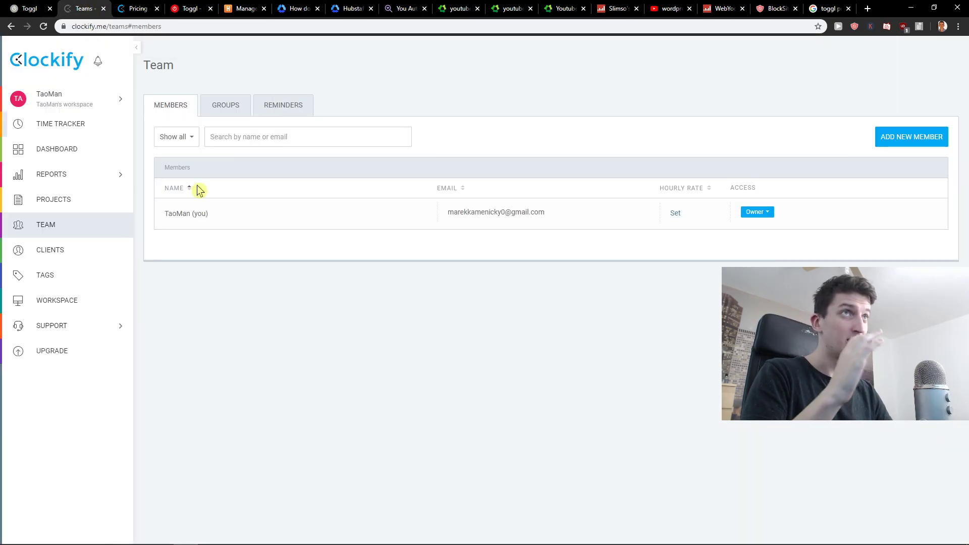
left_click(30, 8)
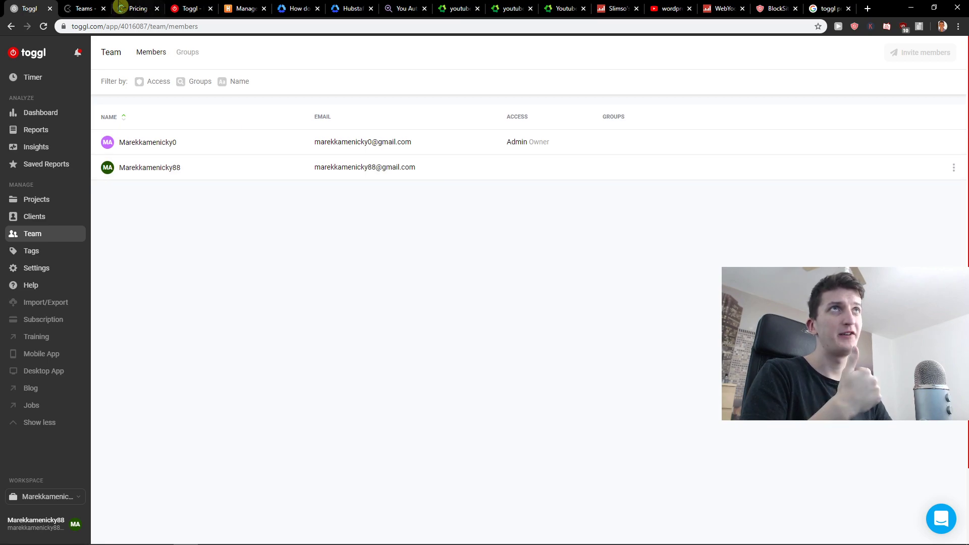
left_click(83, 8)
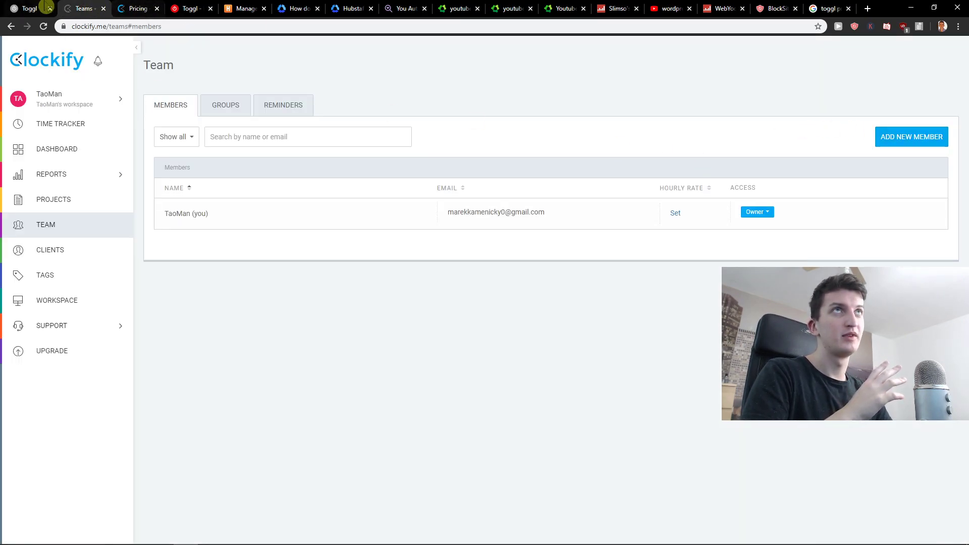
left_click(30, 8)
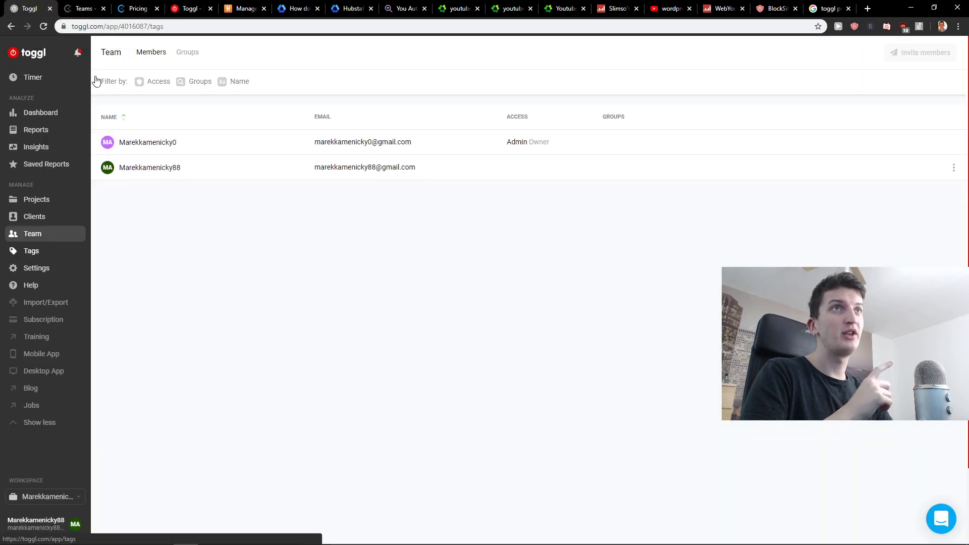
left_click(84, 9)
left_click(50, 274)
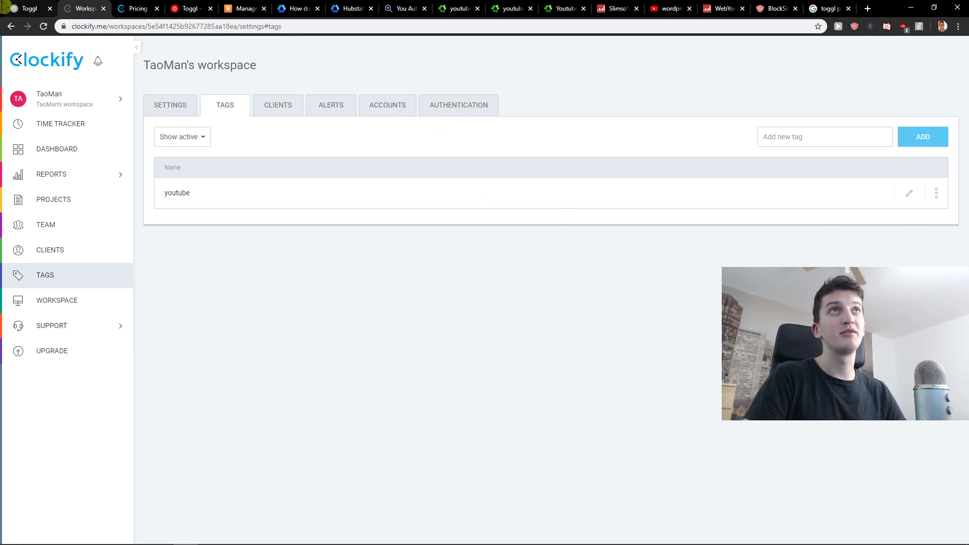
Show Clockify's Extra features pricing page, highlighting the Free plan's unlimited tracking and reports
left_click(30, 9)
left_click(137, 9)
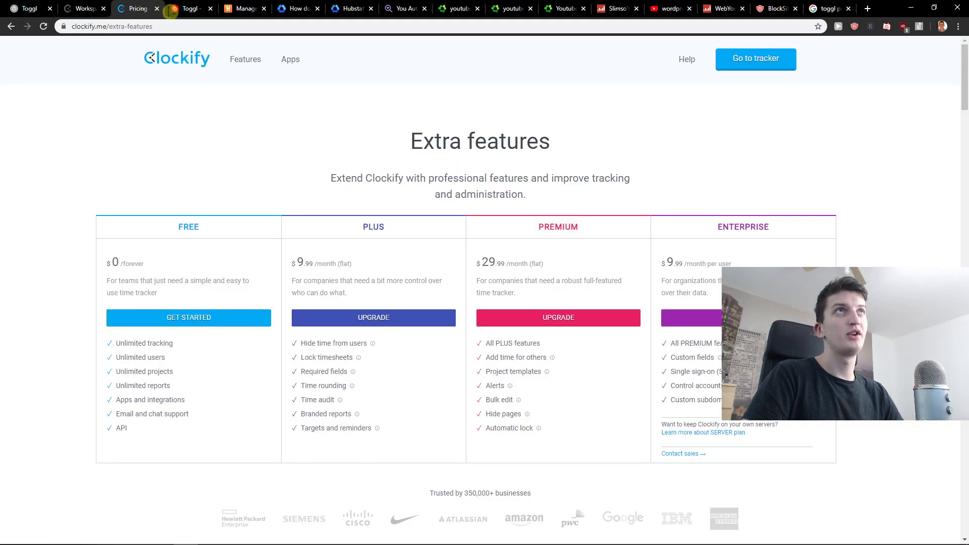
left_click_drag(409, 141, 564, 144)
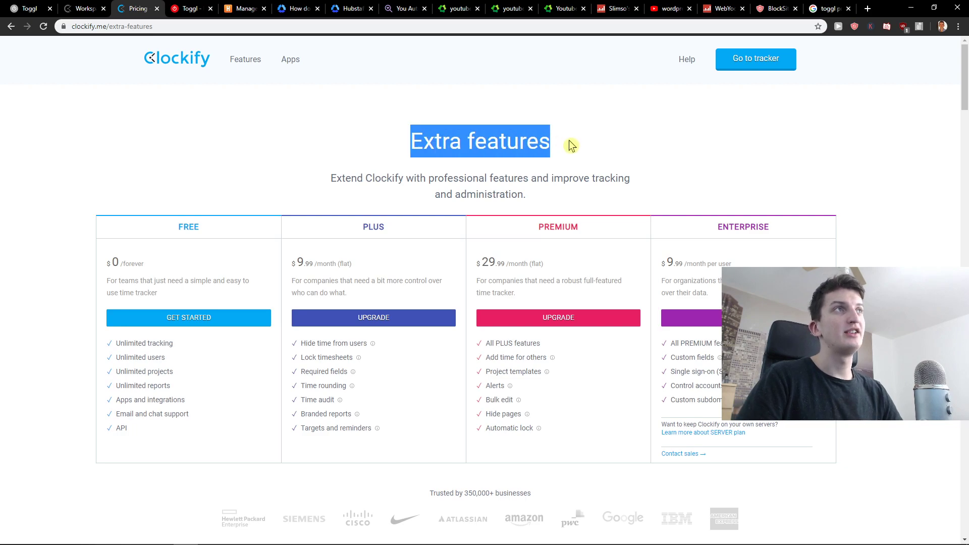
left_click(332, 175)
double_click(332, 174)
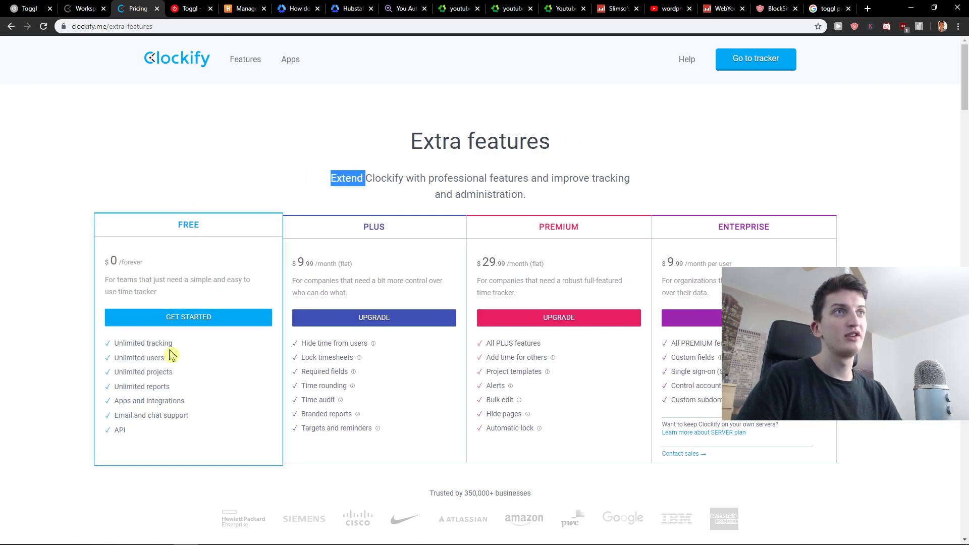
mouse_move(173, 344)
left_mouse_down()
mouse_move(111, 348)
mouse_move(114, 373)
left_mouse_up()
left_click_drag(171, 386, 115, 390)
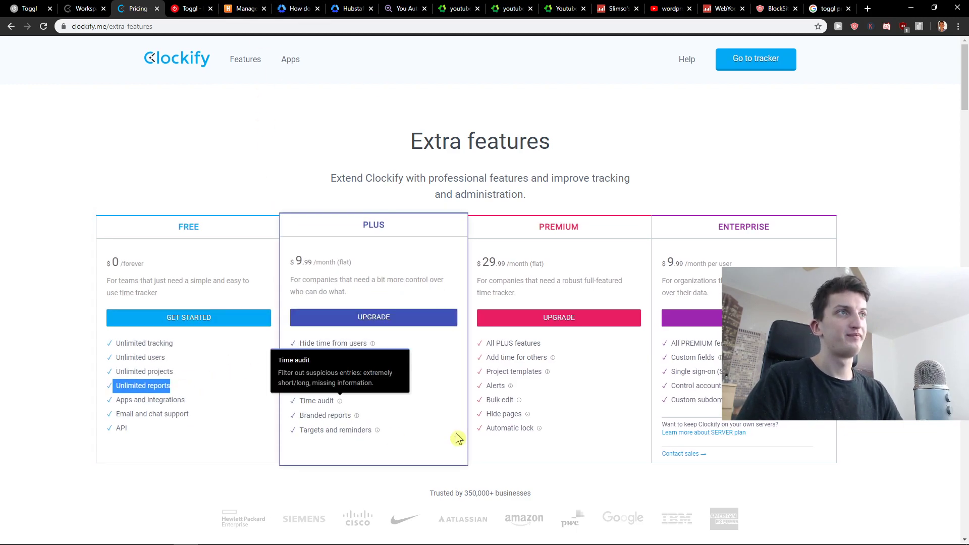
Switch Toggl's pricing to monthly billing: Starter $10, Premium $20 per user
left_click(188, 9)
scroll(378, 212, "up", 5)
scroll(402, 220, "down", 4)
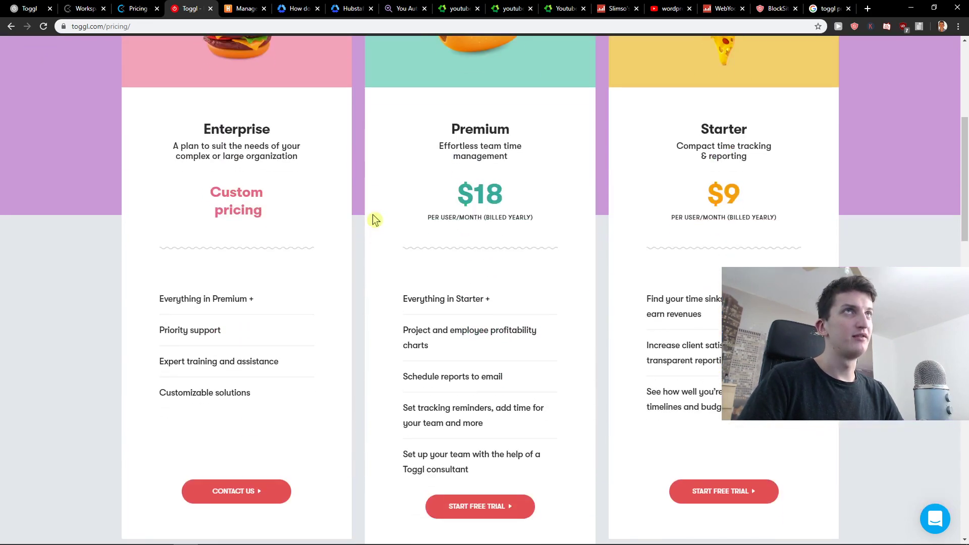
scroll(552, 250, "up", 3)
scroll(568, 266, "down", 3)
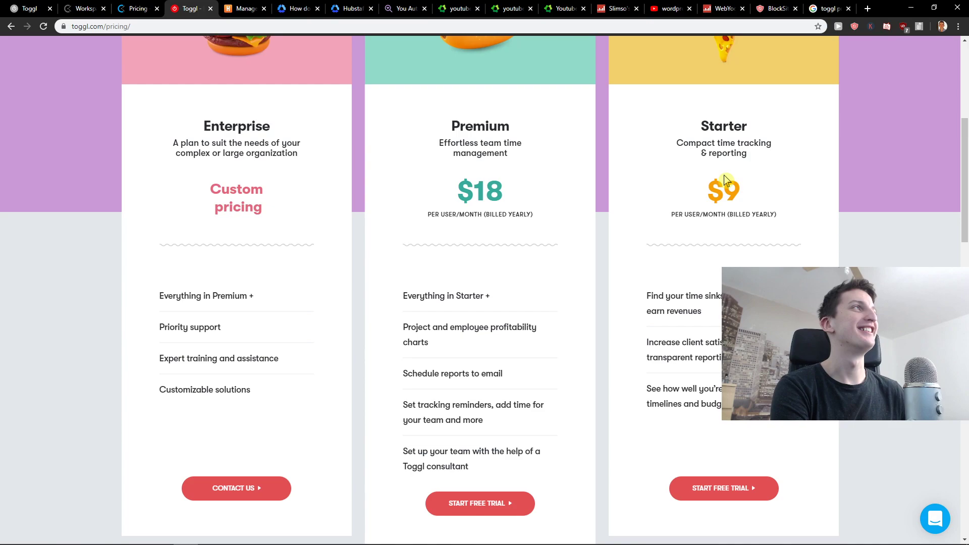
scroll(695, 209, "down", 1)
scroll(695, 209, "up", 2)
scroll(695, 210, "down", 3)
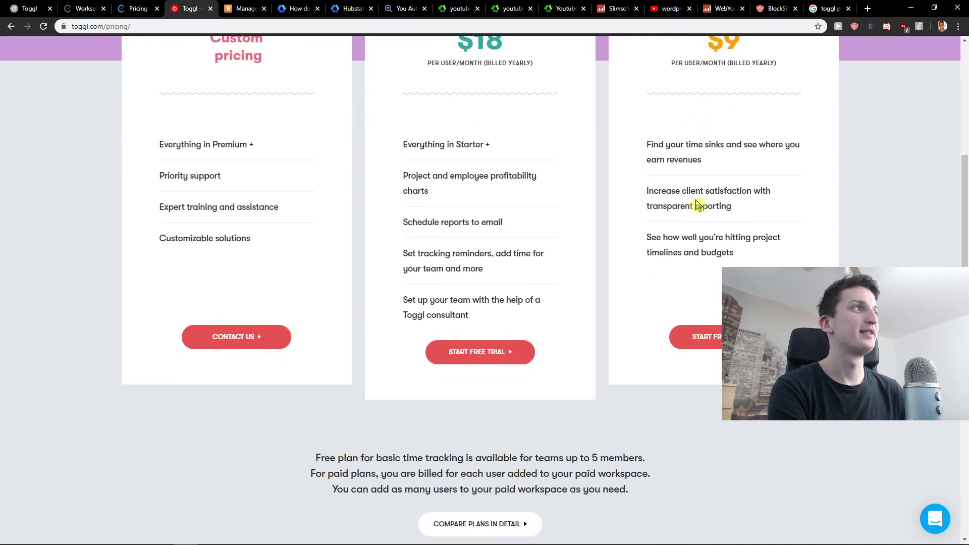
scroll(695, 210, "up", 5)
scroll(696, 204, "up", 2)
scroll(696, 203, "up", 1)
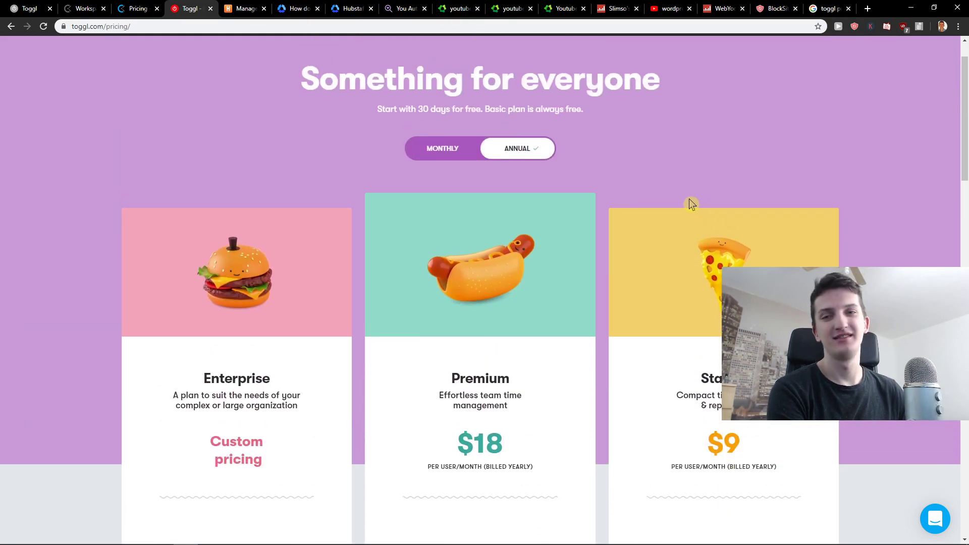
scroll(592, 191, "down", 3)
scroll(470, 107, "up", 2)
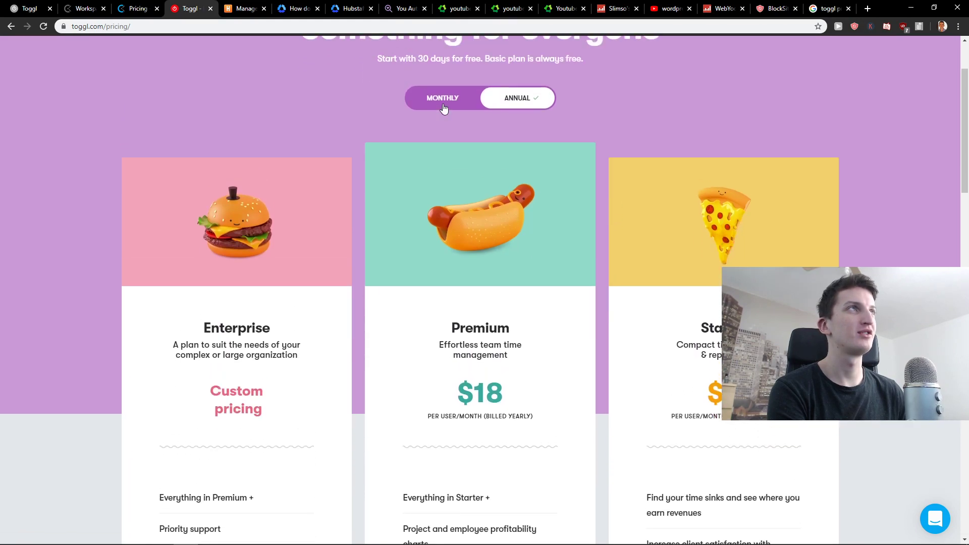
left_click(456, 98)
scroll(456, 109, "down", 2)
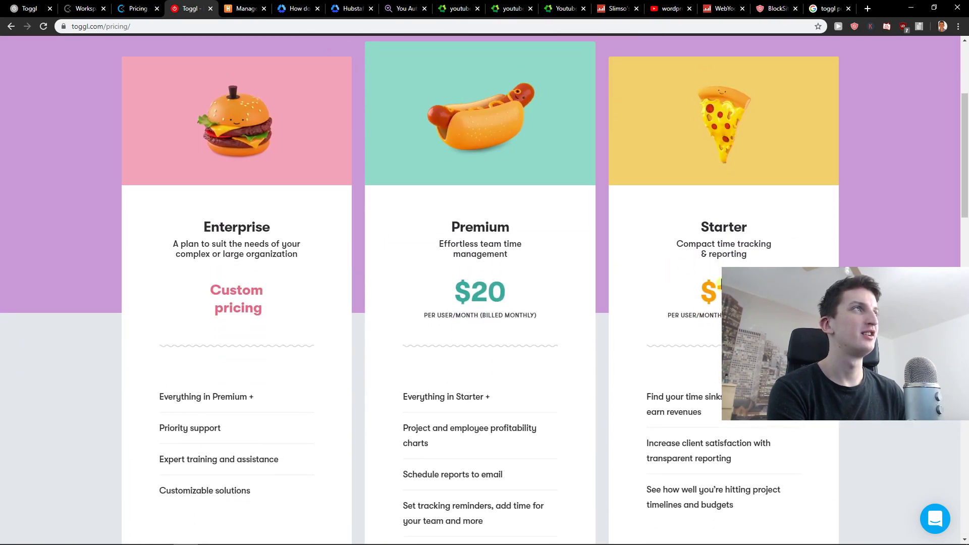
scroll(718, 276, "down", 1)
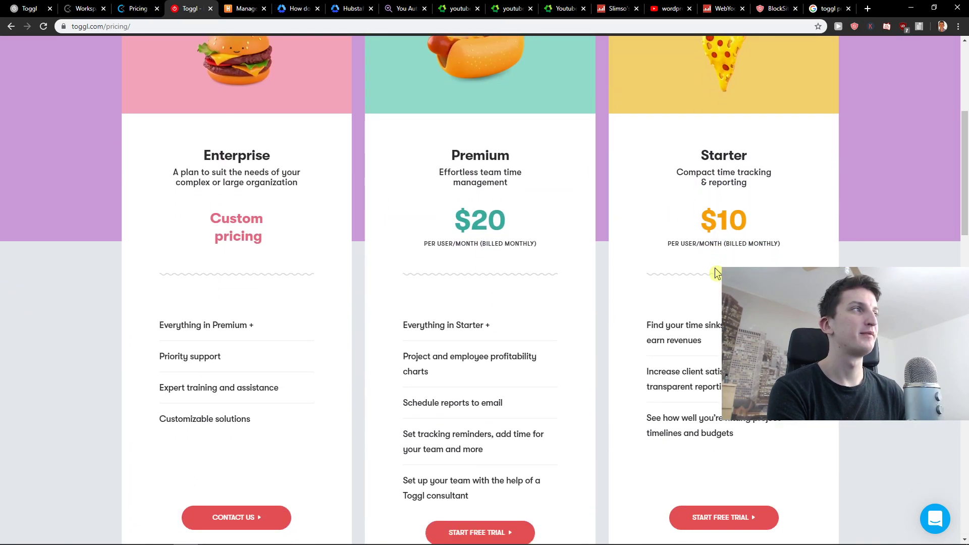
scroll(717, 276, "down", 1)
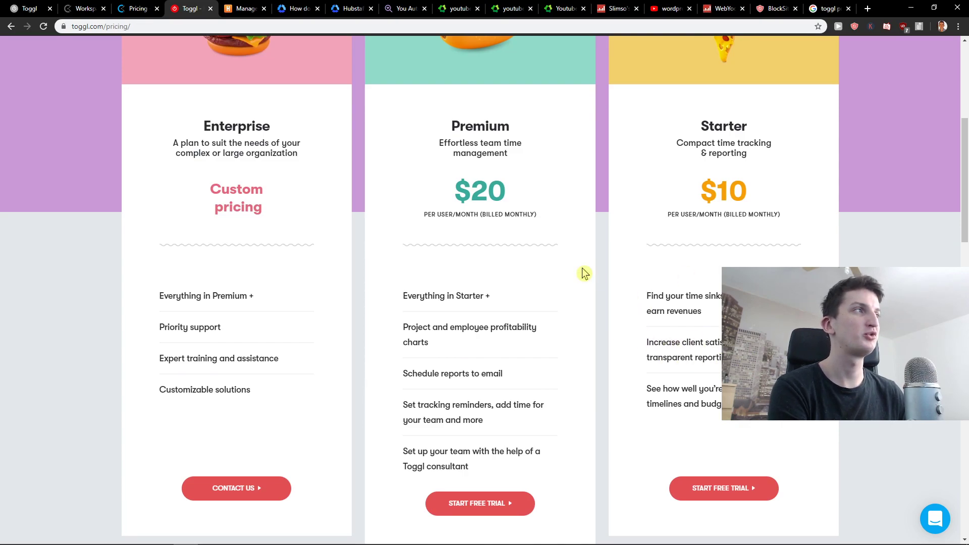
left_click(138, 7)
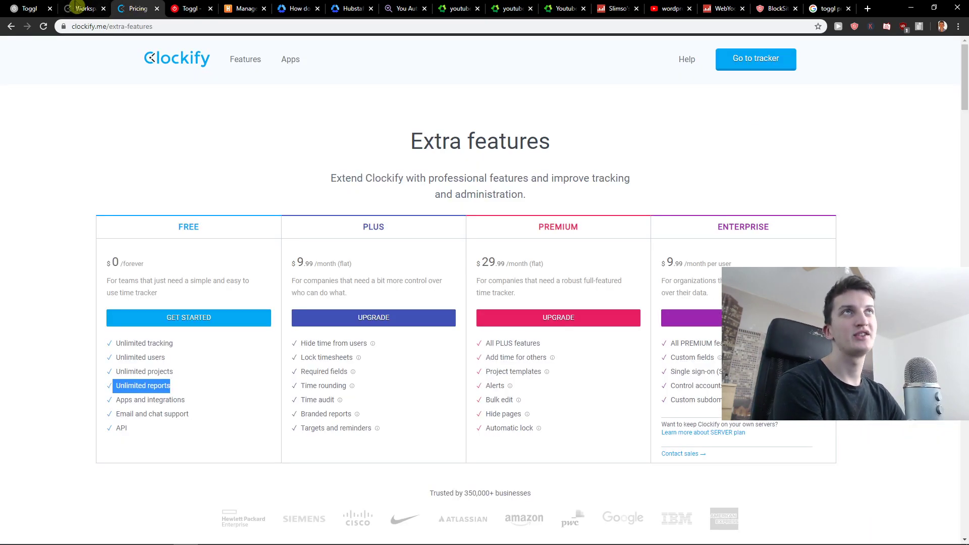
left_click(85, 8)
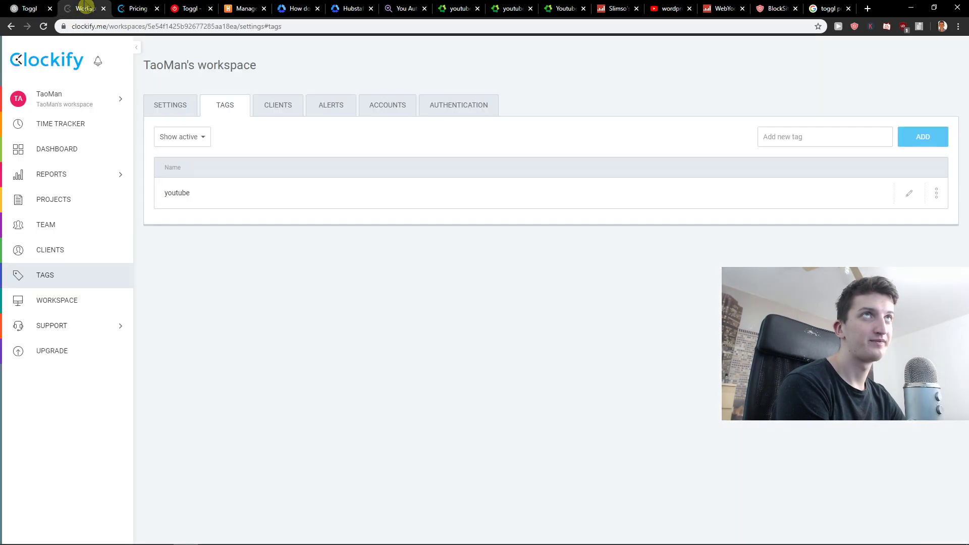
left_click(138, 8)
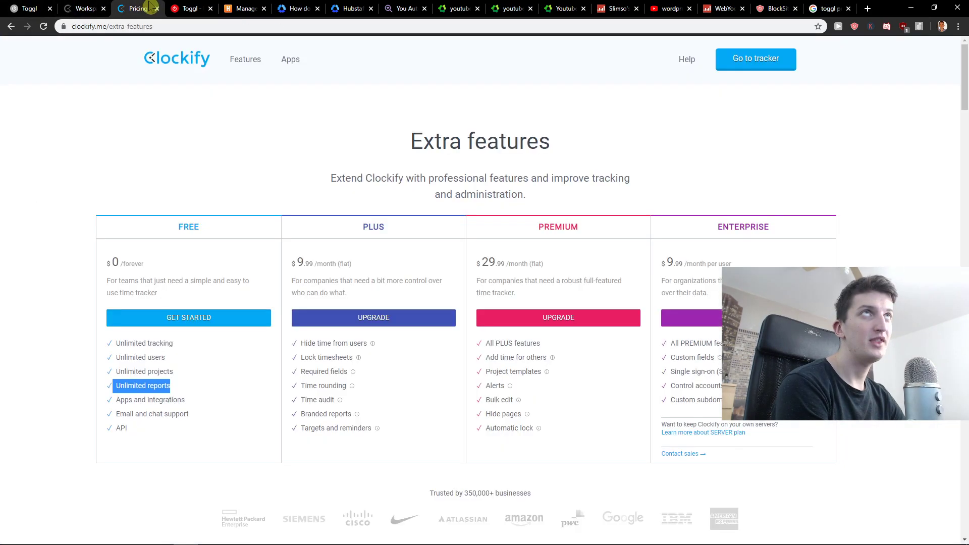
left_click(86, 8)
left_click(139, 8)
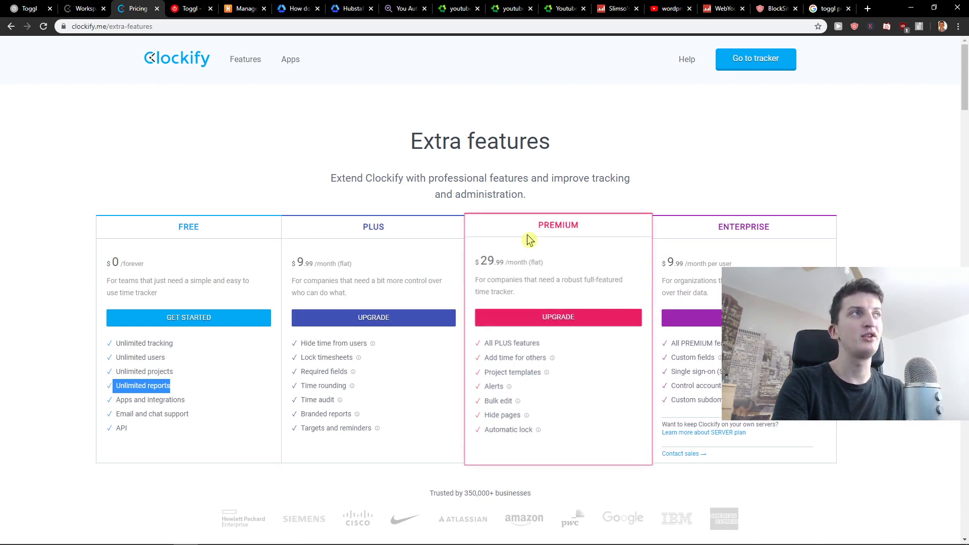
left_click_drag(478, 264, 508, 263)
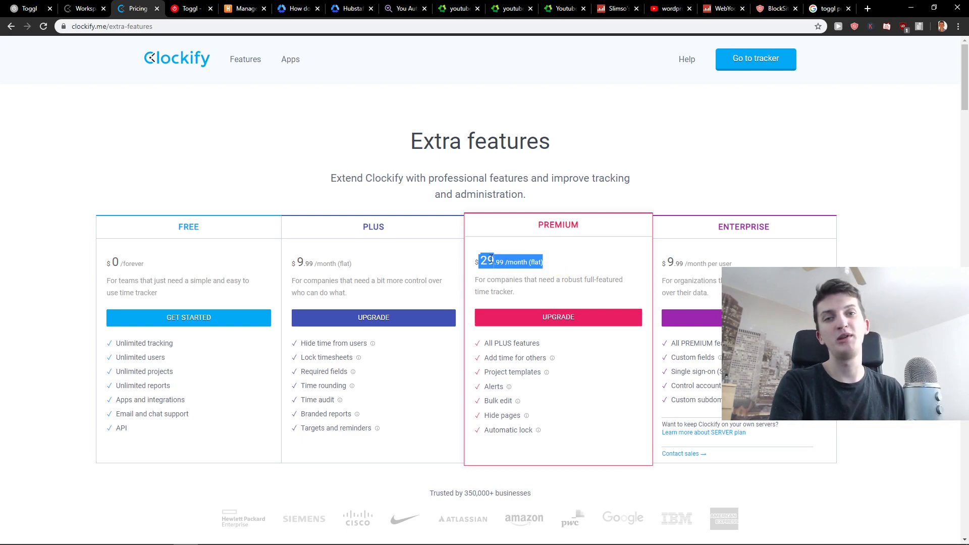
left_click(189, 9)
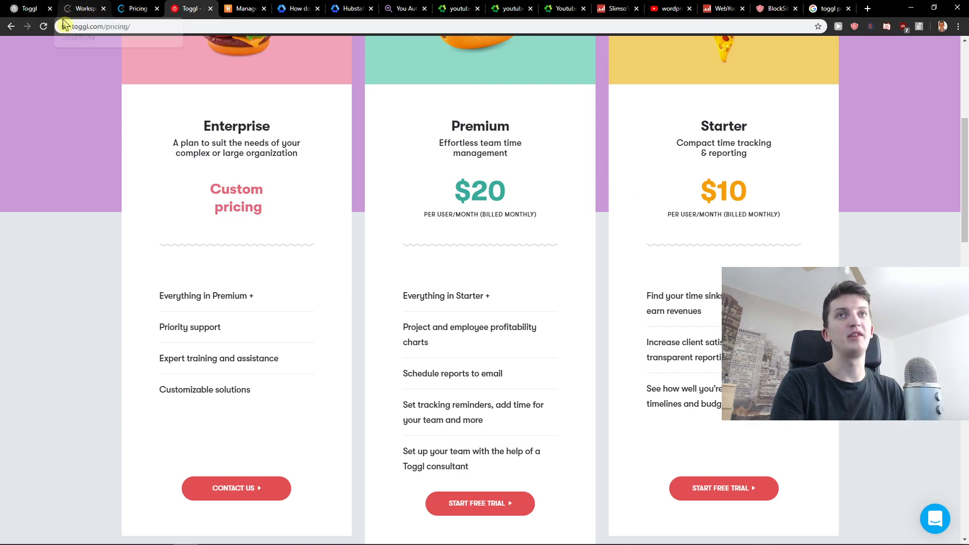
Glance at Toggl's tags, then return to Clockify's pricing page and reposition its tab
left_click(47, 6)
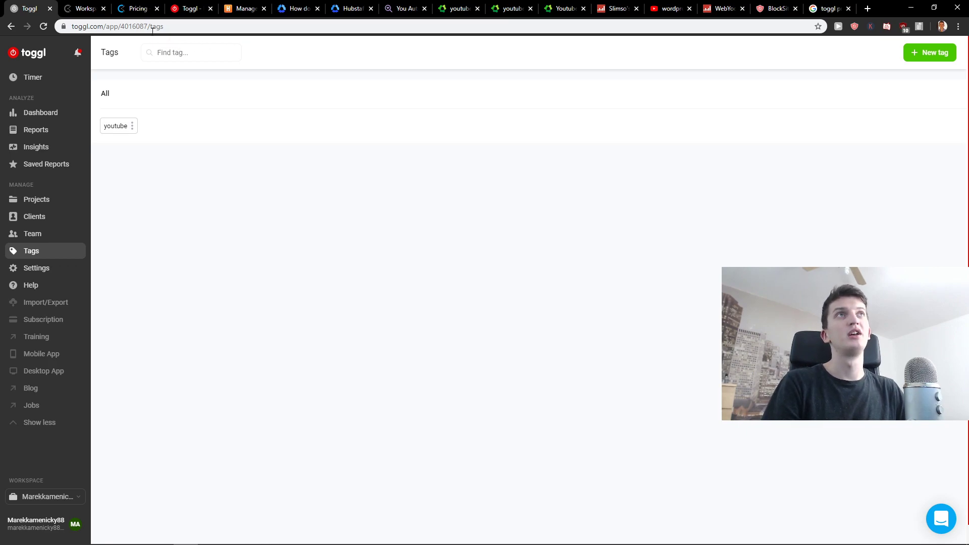
left_click(138, 8)
left_click_drag(79, 9, 137, 8)
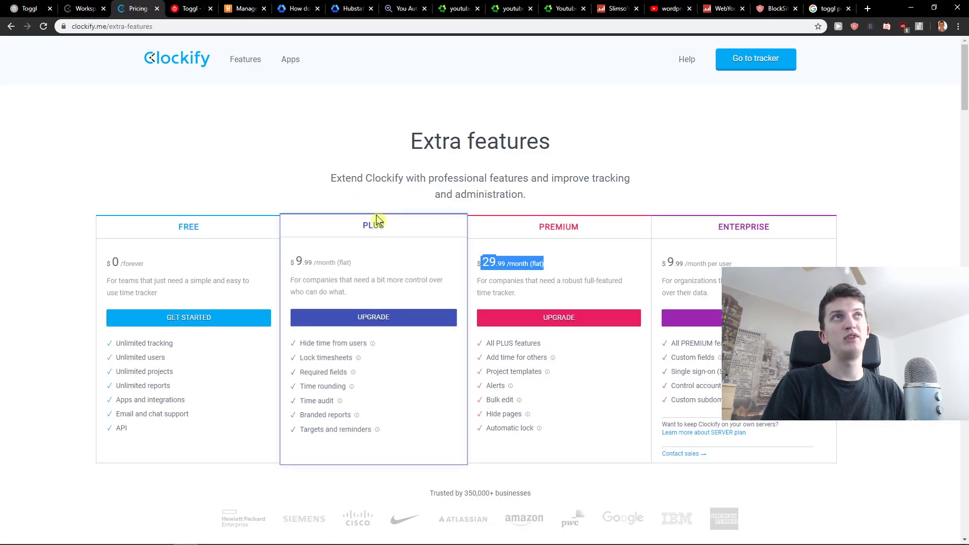